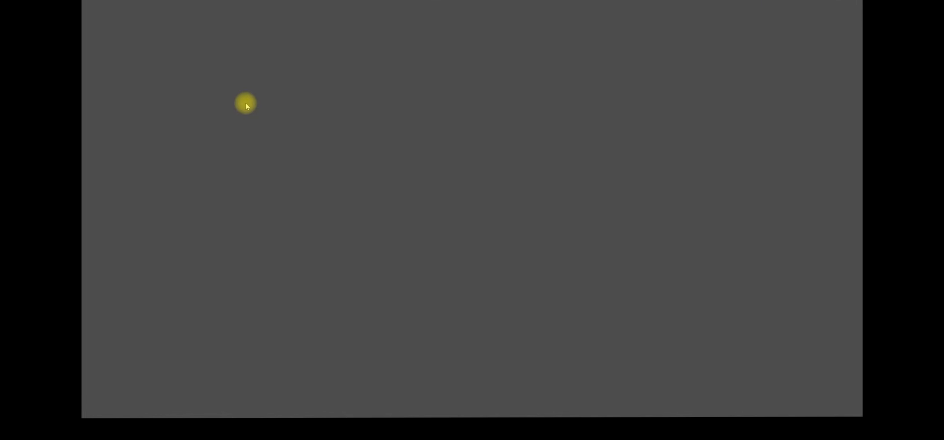
Step: Examine the default project files folder path among the folder locations in the preferences
key("p")
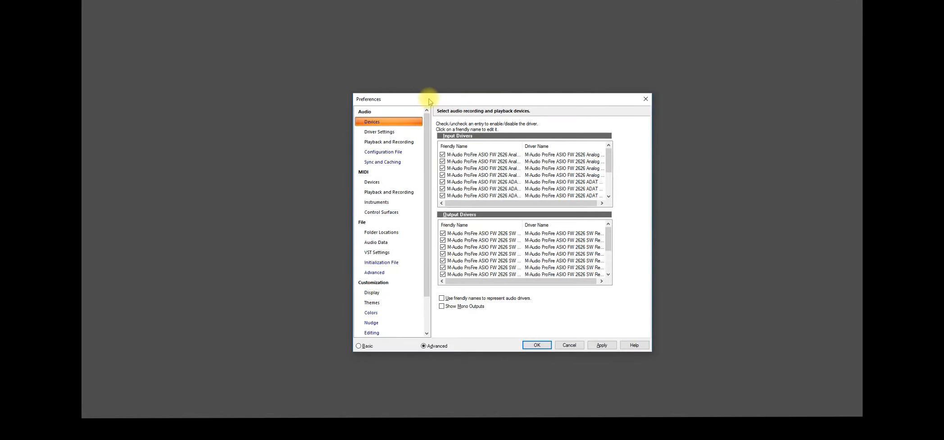
left_click(377, 233)
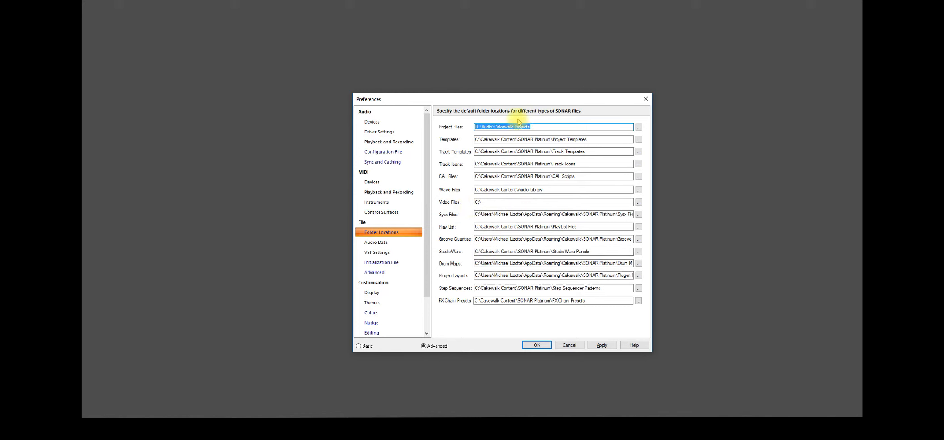
left_click(487, 129)
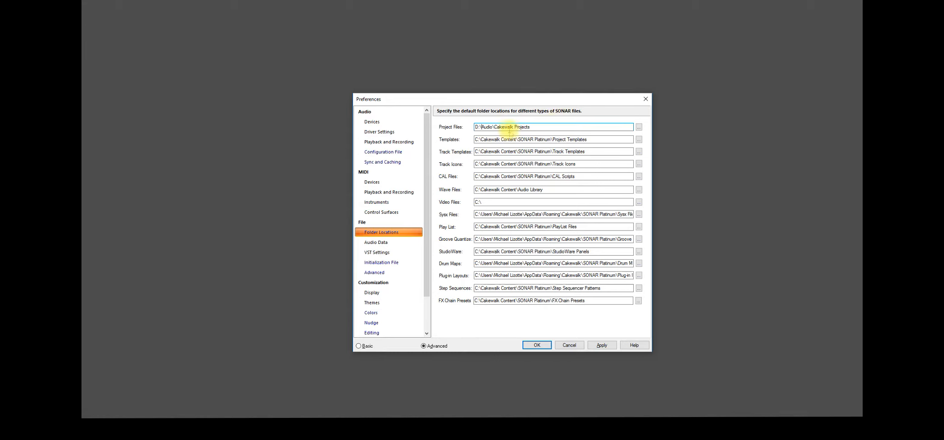
left_click_drag(495, 127, 544, 130)
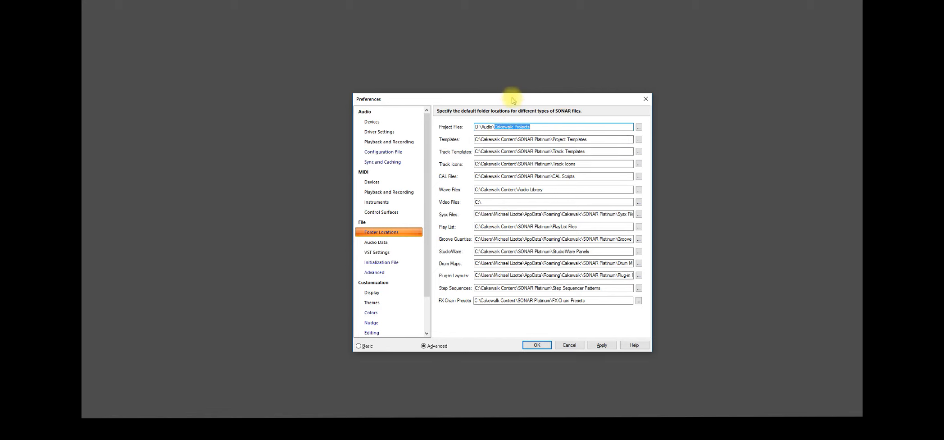
left_click(536, 126)
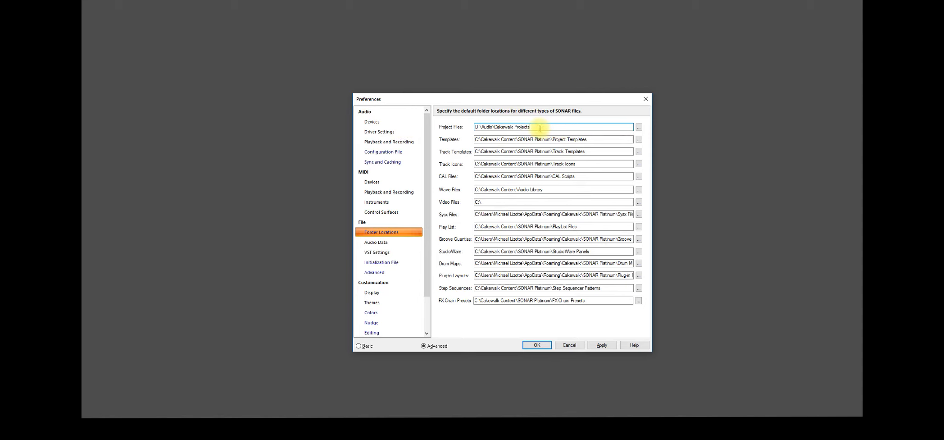
left_click_drag(536, 126, 493, 127)
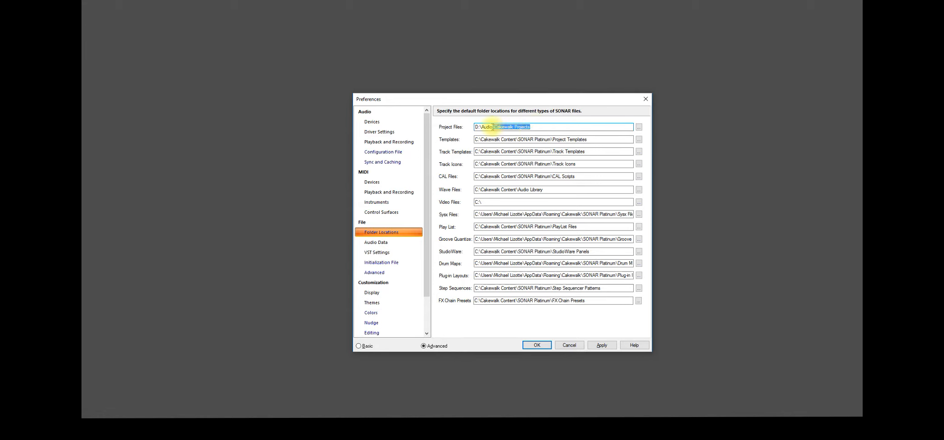
left_click(507, 128)
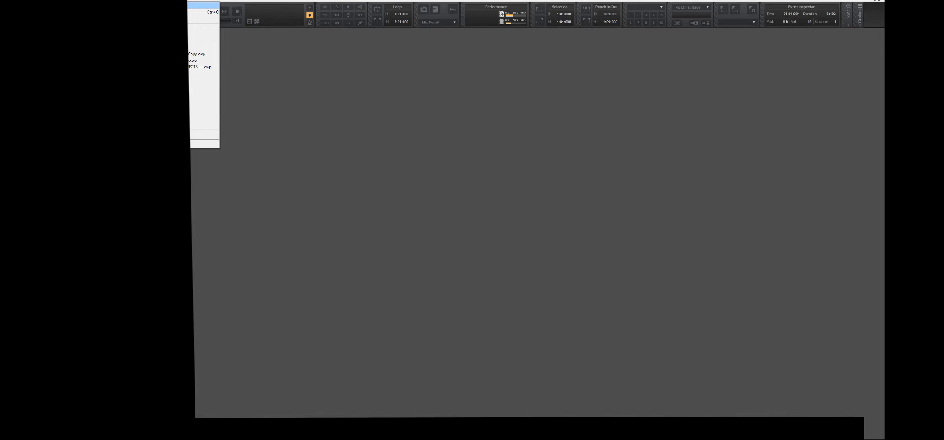
Step: Create a new project named File Saving
left_click(69, 6)
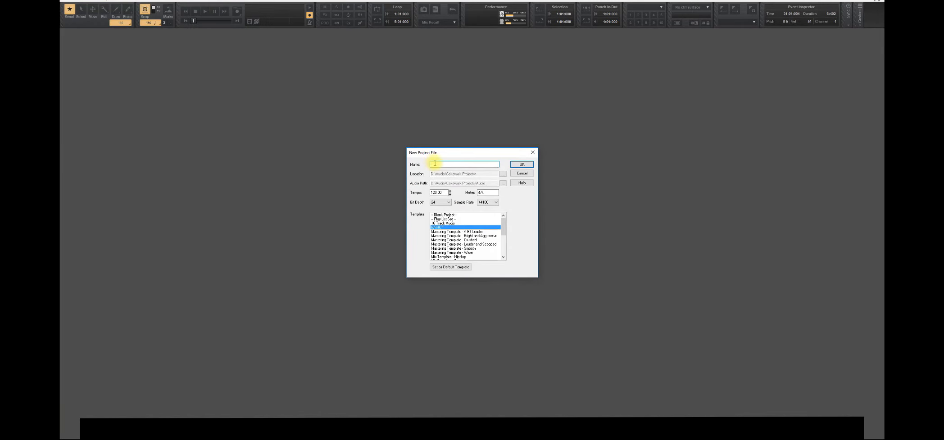
type("File Saving")
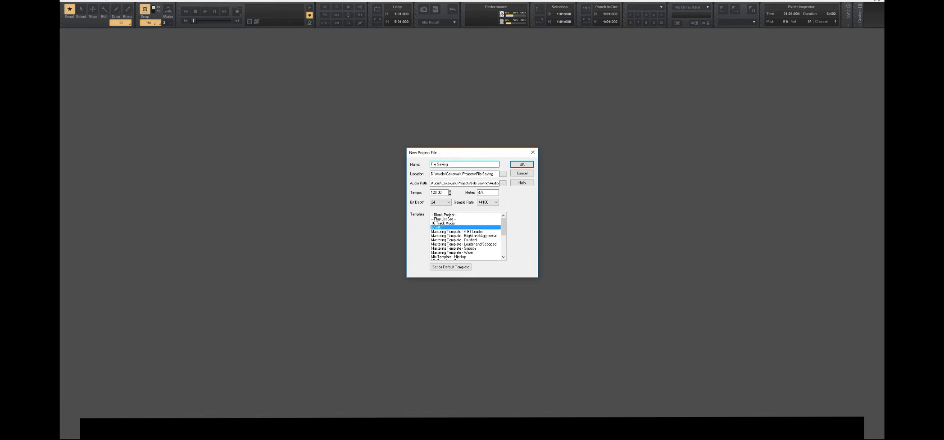
key("Return")
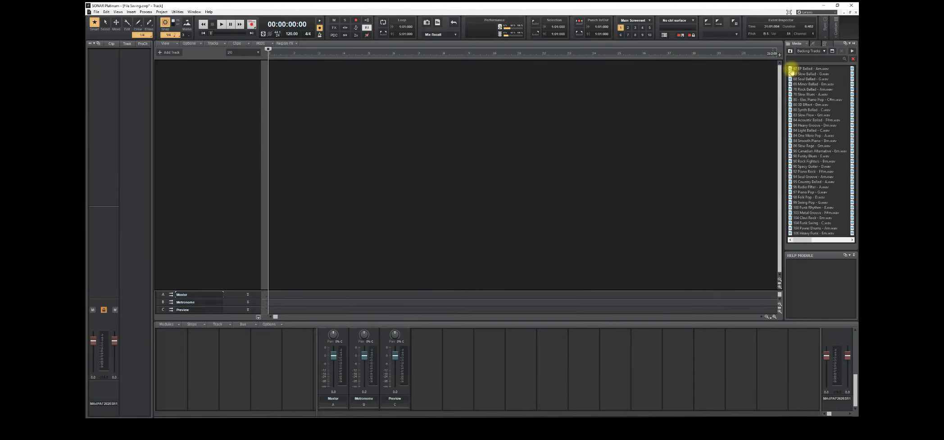
Step: Place the 67 EP Ballad - Am.wav clip at the project start on a new, enlarged track and save the project
left_click_drag(790, 70, 293, 110)
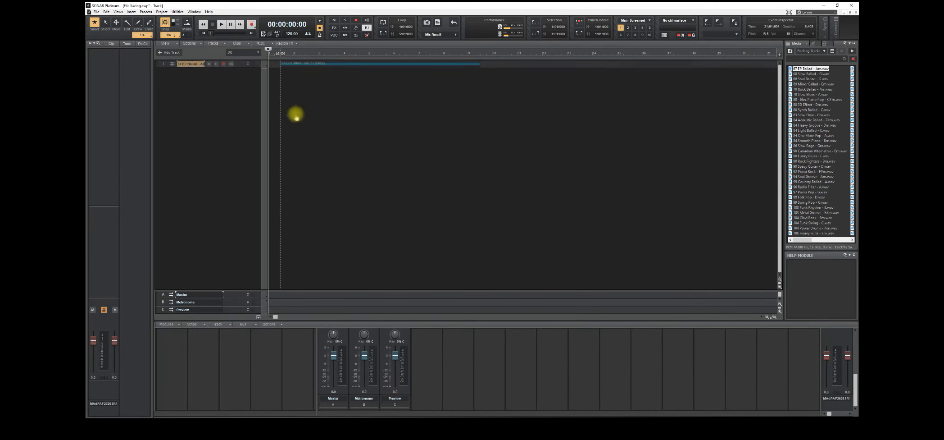
left_click(247, 64)
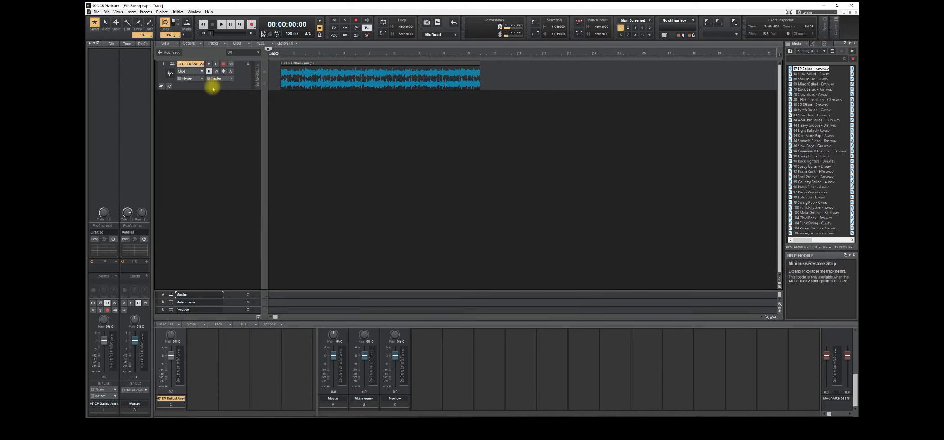
key("ctrl+s")
left_click_drag(213, 90, 213, 135)
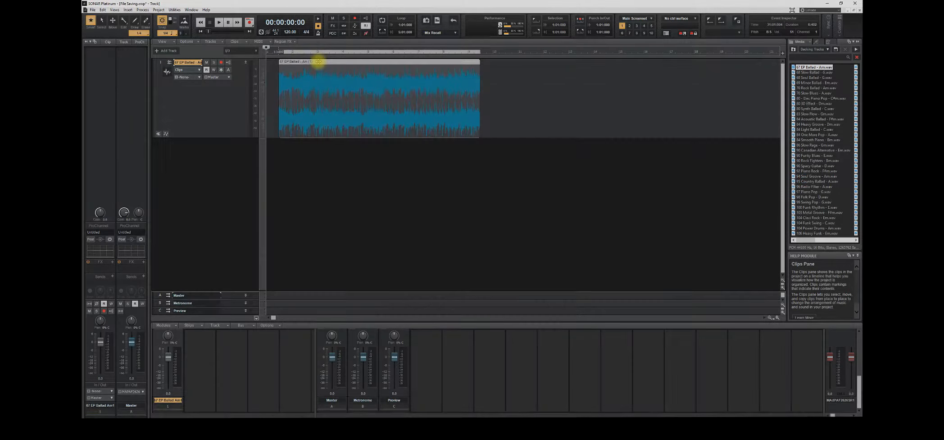
left_click_drag(318, 62, 303, 73)
Step: Save a copy of the project as File Saving_Add Bass
left_click(90, 11)
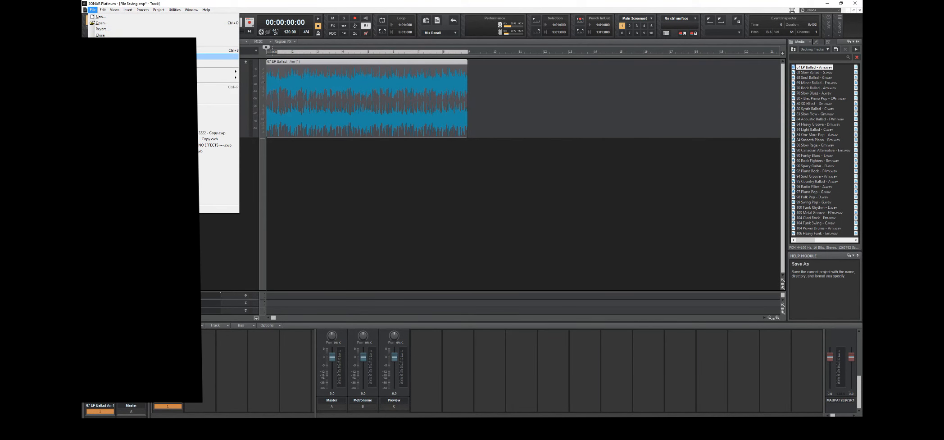
left_click(110, 56)
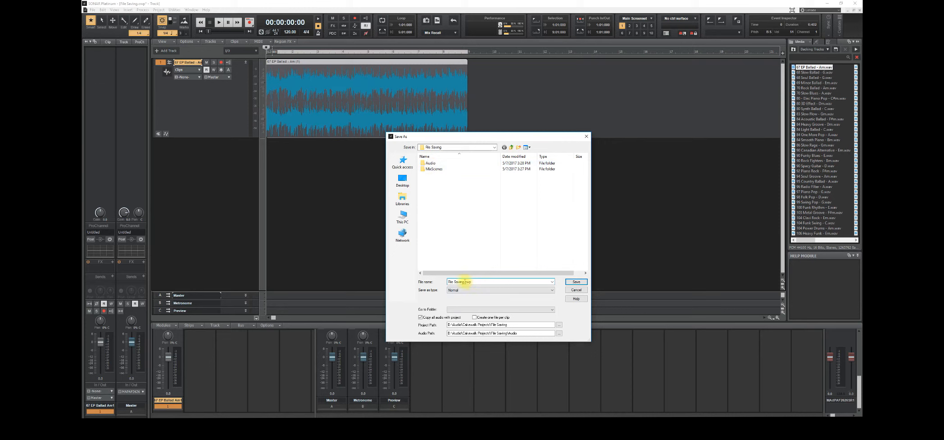
type("_Add Bass")
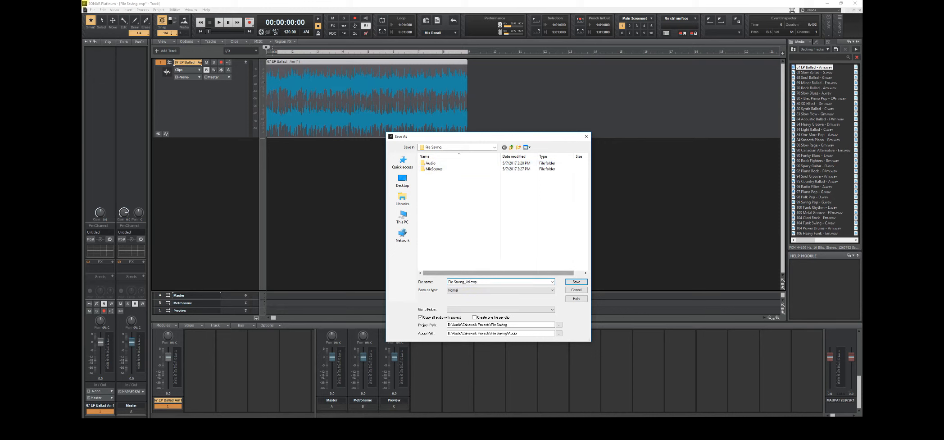
left_click(576, 282)
Step: Add the 80 - Elec Piano Pop clip on a second track, expand the track, and align the clip with the project start
left_click_drag(819, 98, 272, 156)
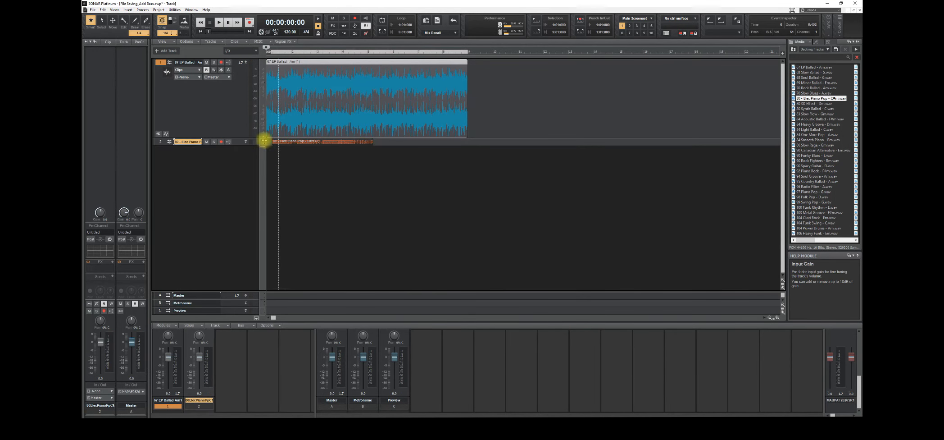
left_click(246, 142)
left_click_drag(313, 144, 305, 144)
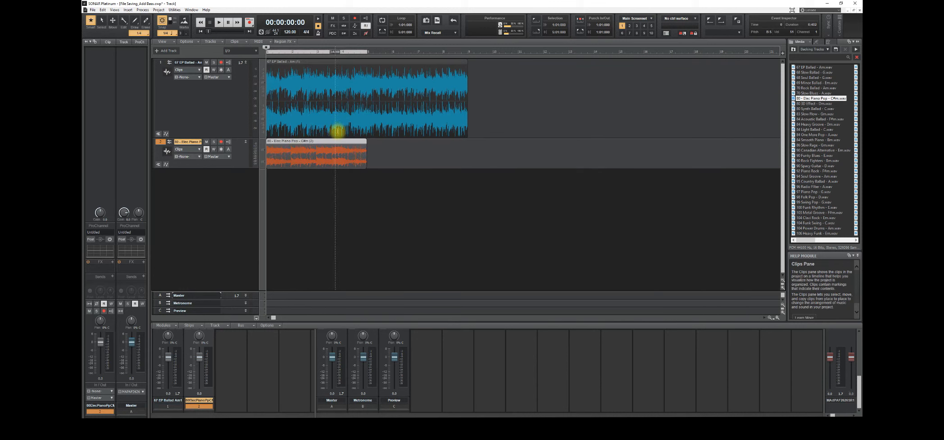
Step: Save the project under a new version name, File Saving_Add Bass_add piano
left_click(93, 10)
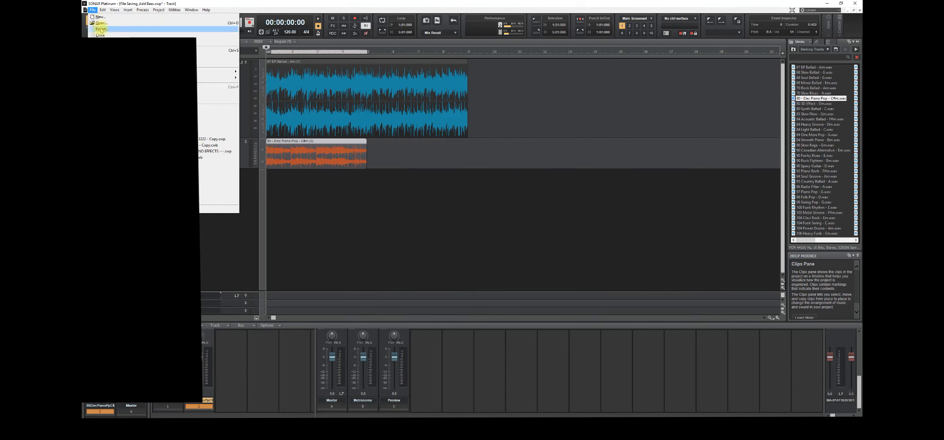
left_click(101, 56)
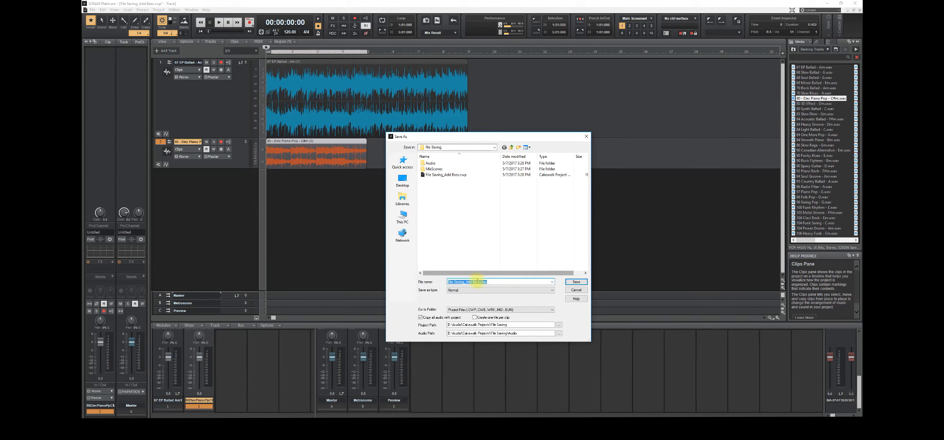
left_click(481, 282)
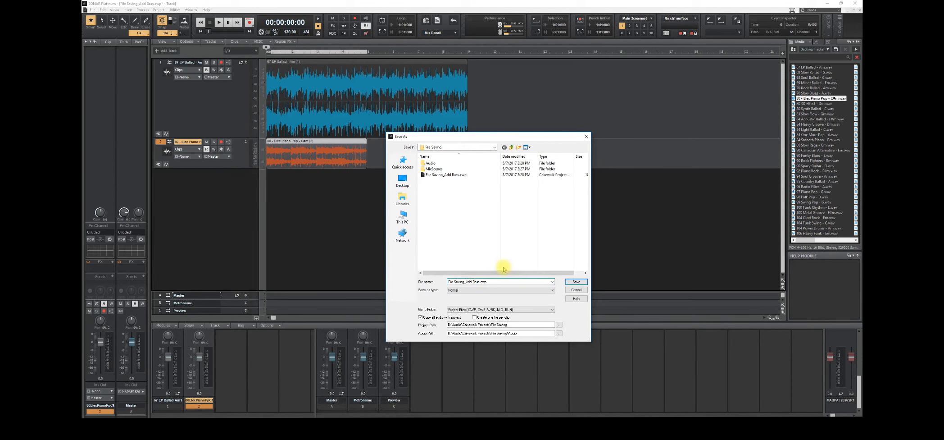
type("_add piano")
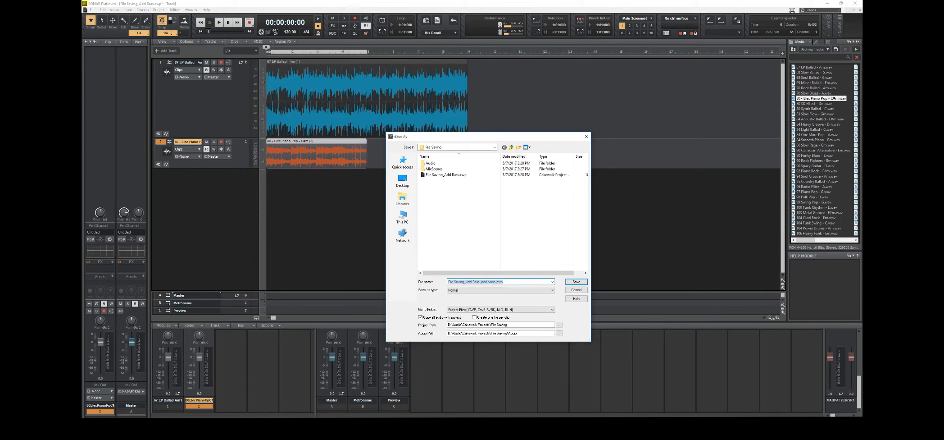
key("Return")
left_click(504, 267)
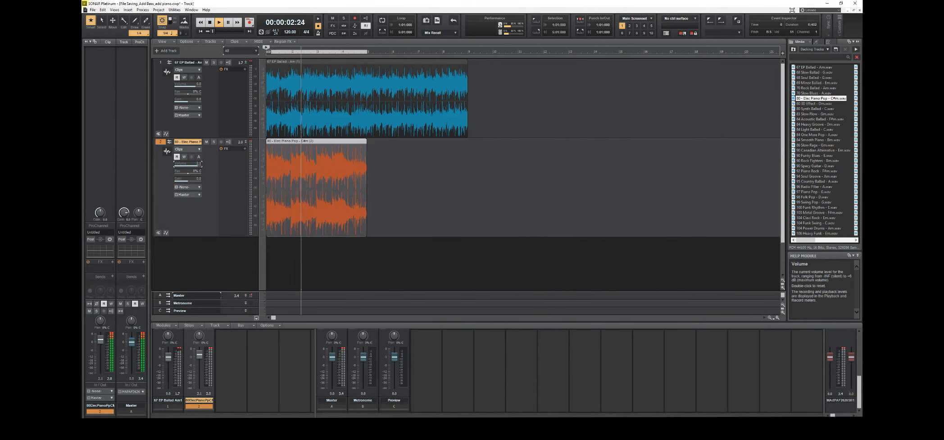
Step: Lower the electric piano track's volume to about -26 dB and pan it to the right
left_click_drag(197, 165, 182, 169)
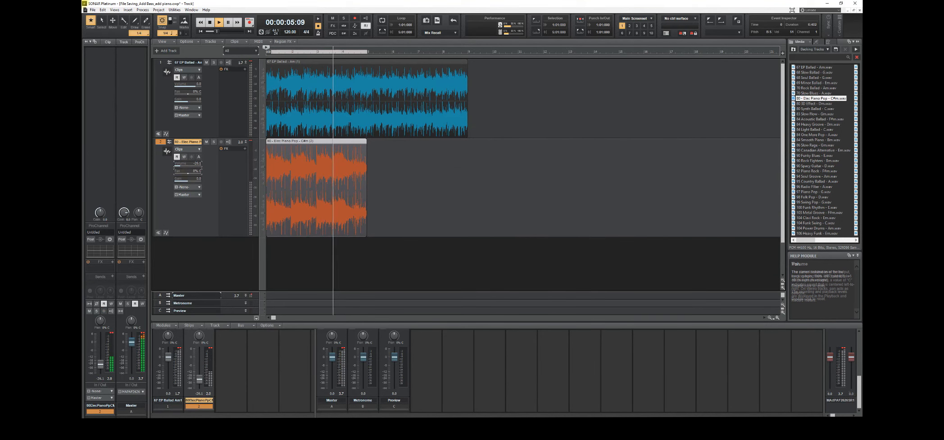
left_click_drag(188, 172, 198, 173)
Step: Save the project as a new version named File Saving_Add Bass_low piano.cwp
left_click(92, 10)
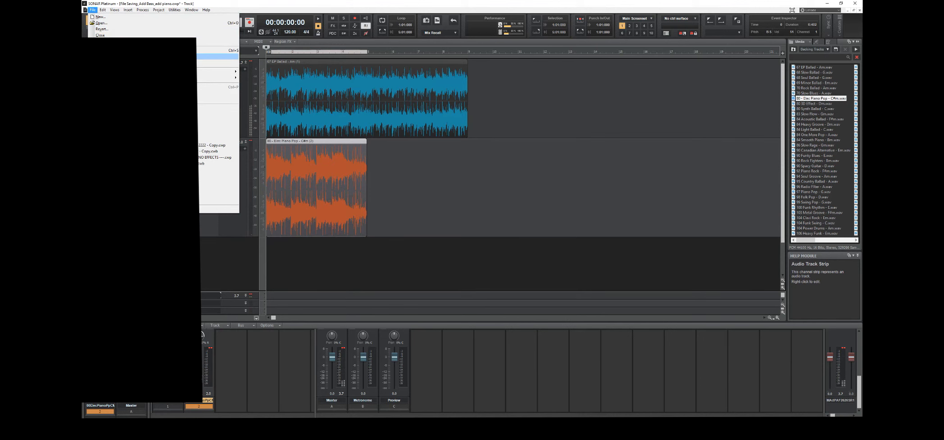
left_click(149, 57)
type("low piano.cwp")
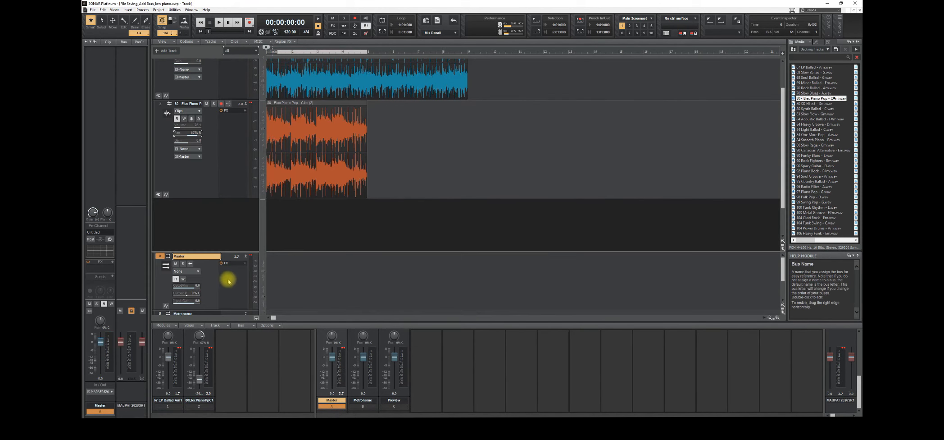
Step: Insert the iZotope Ozone 5 effect on the Master bus and load its 3-Band Master - Gentle Tube preset
right_click(228, 276)
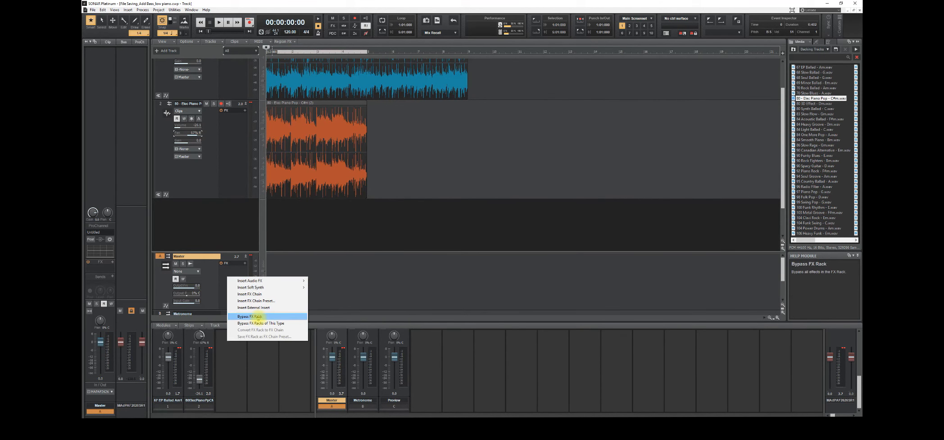
mouse_move(275, 280)
mouse_move(339, 356)
left_click(375, 356)
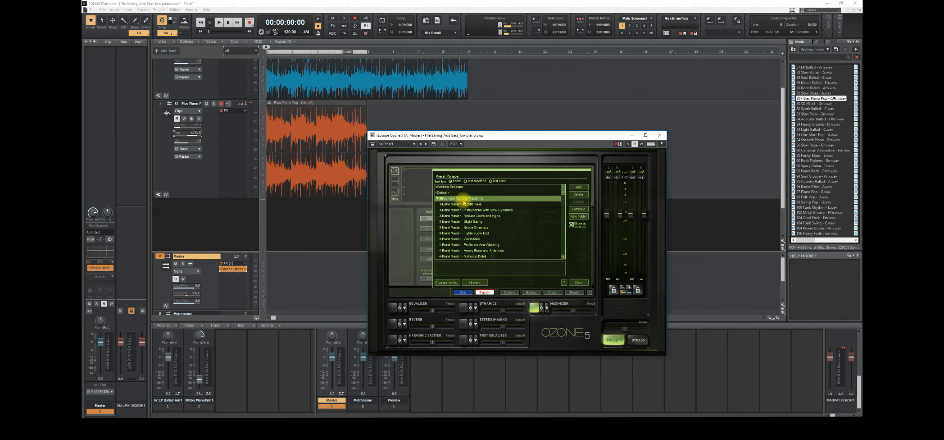
left_click(466, 206)
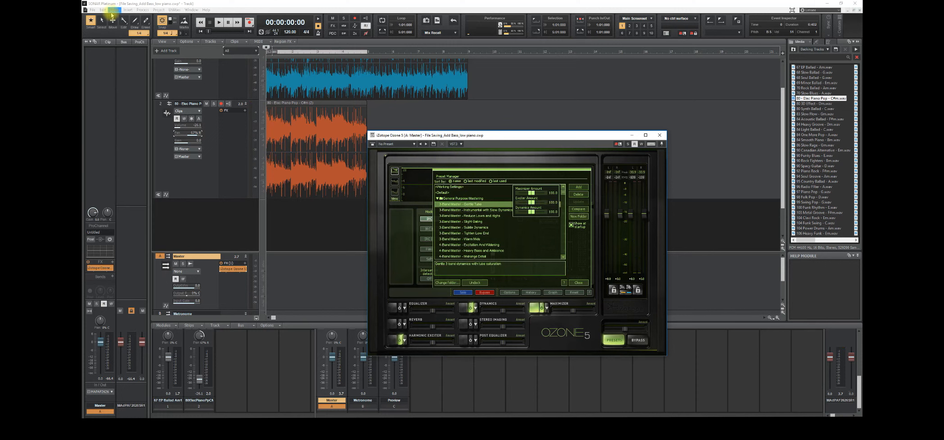
Step: Save the mastered project as File Saving_Add Bass_low piano_finalMIX
left_click(92, 9)
left_click(216, 56)
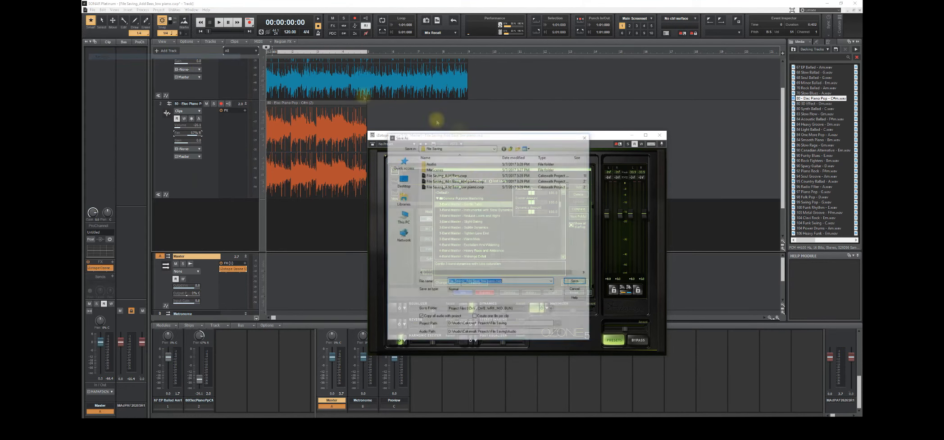
left_click(495, 281)
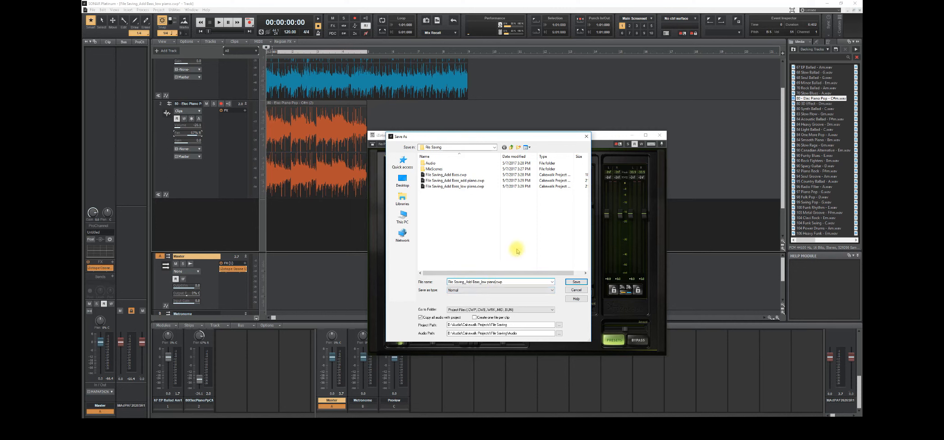
type("_finalMIX")
key("Return")
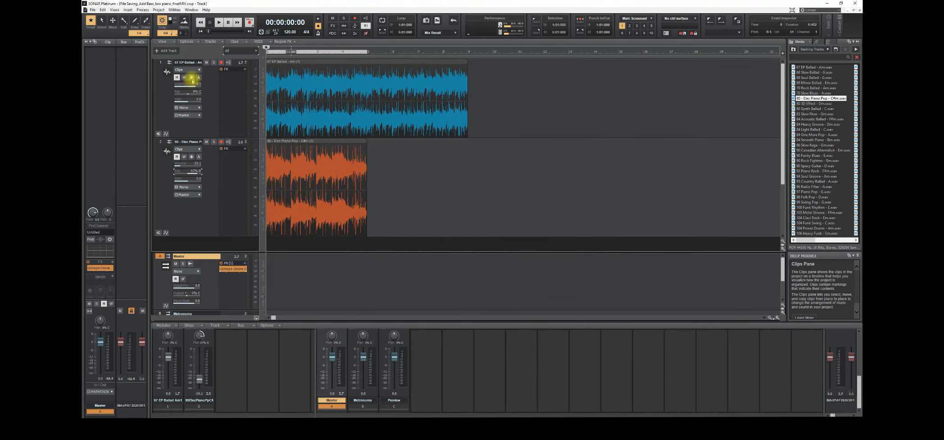
Step: Toggle mute on both audio tracks and solo on the EP Ballad track on and off again
left_click(206, 62)
left_click(207, 142)
left_click(206, 141)
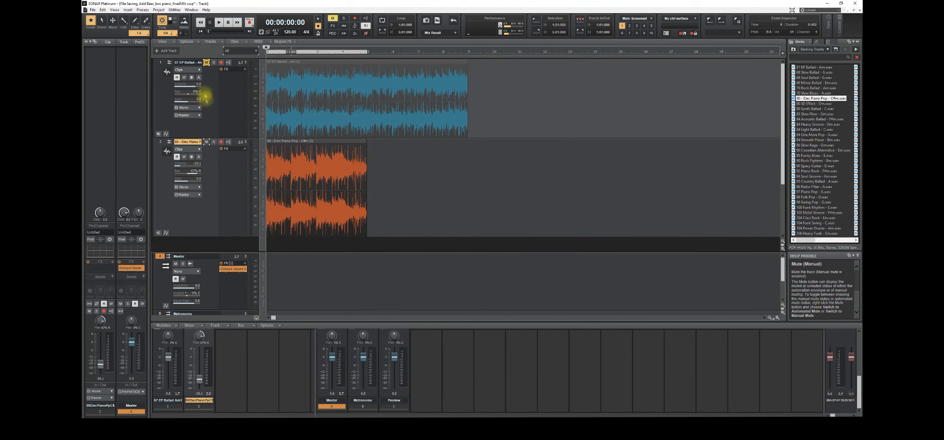
left_click(206, 62)
left_click(213, 63)
left_click(212, 63)
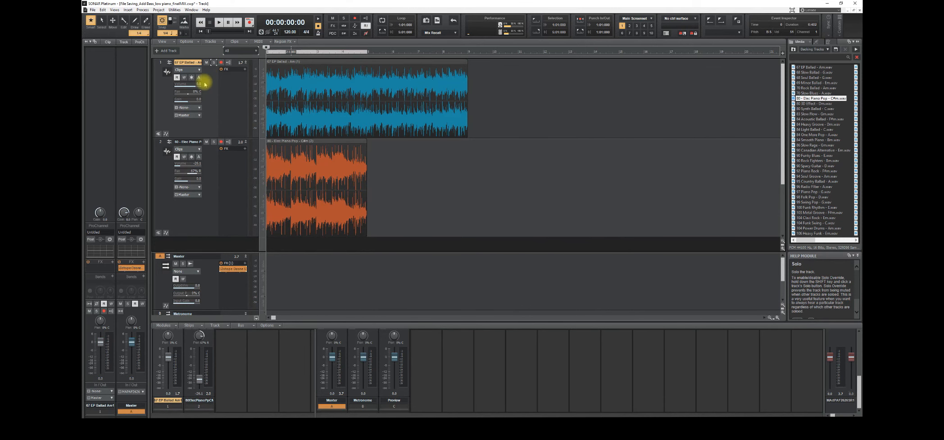
Step: Collapse both audio track strips to their minimum height
left_click(245, 141)
left_click(245, 62)
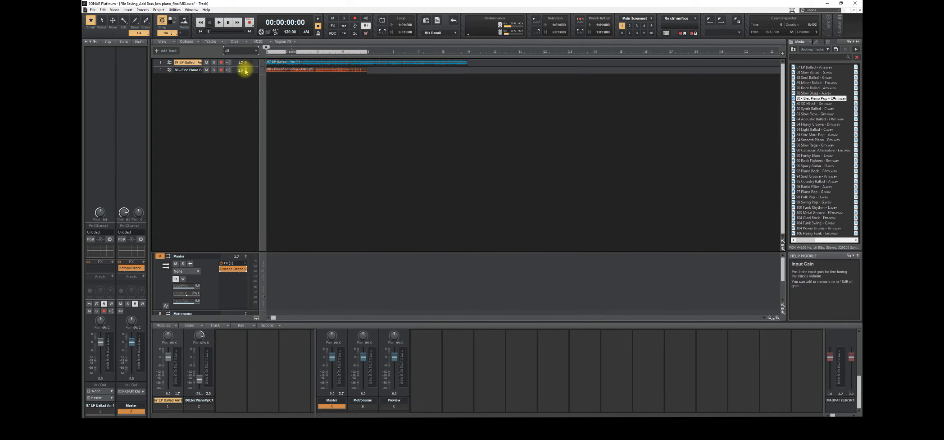